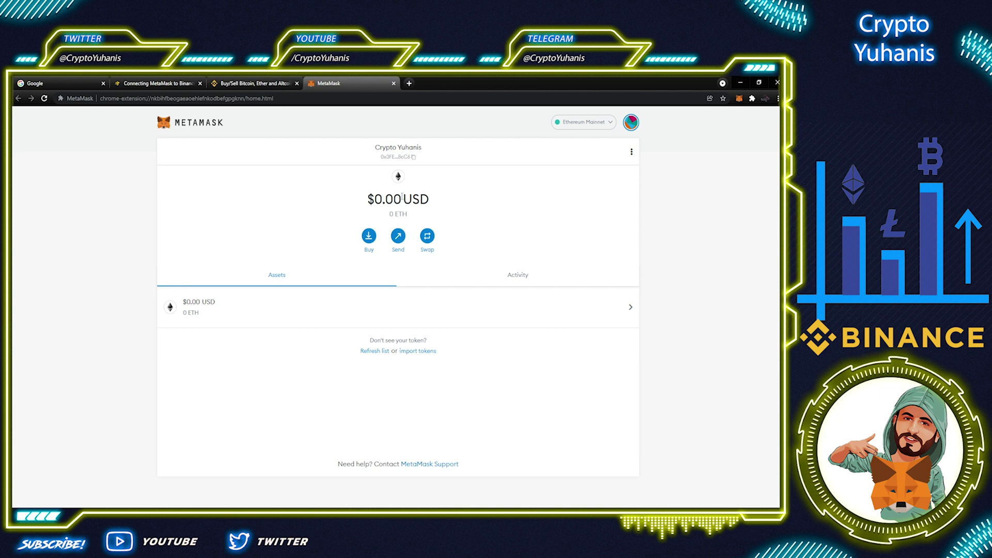
# Point out the USD balance, then open Settings > Networks from MetaMask's account menu
pyautogui.moveTo(386, 199); pyautogui.dragTo(440, 204)
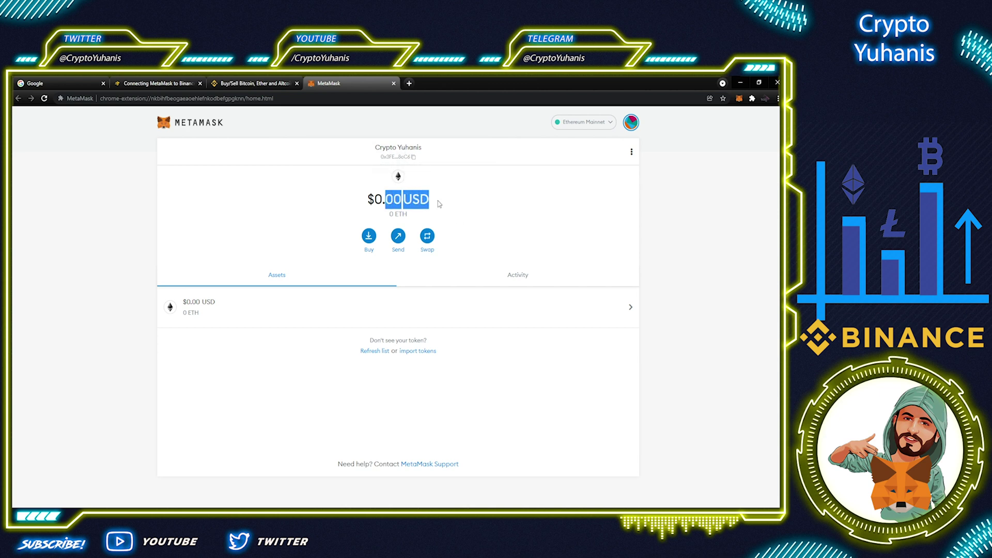
pyautogui.click(466, 205)
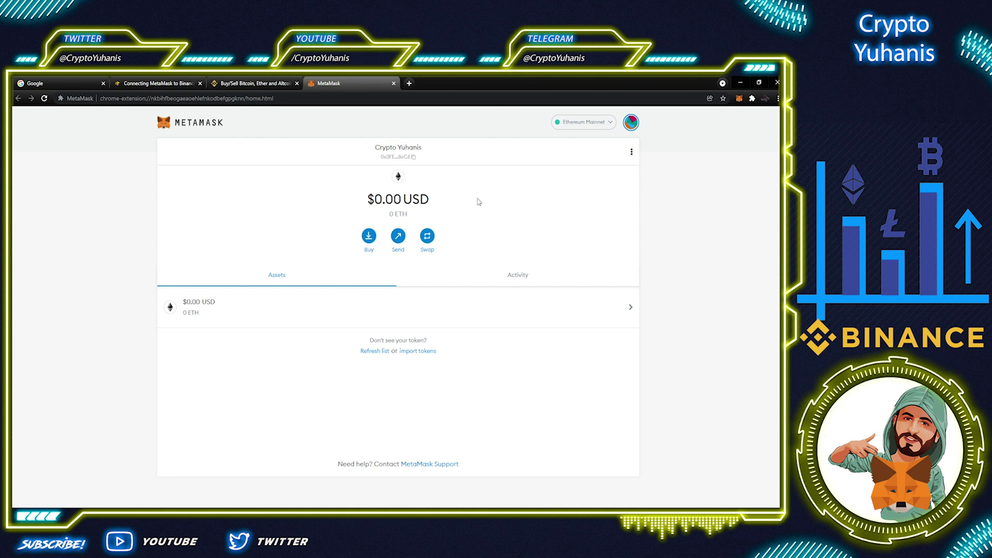
pyautogui.click(630, 125)
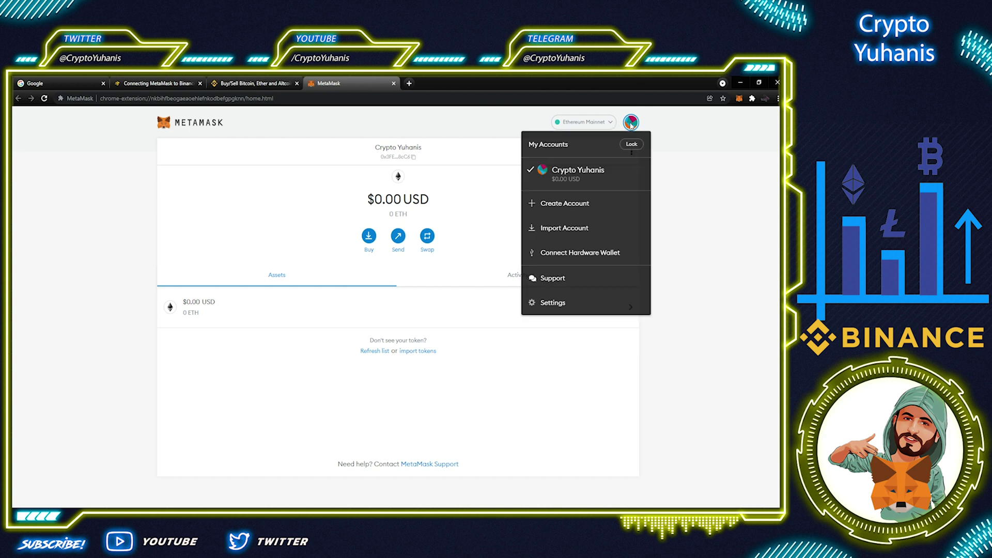
pyautogui.click(554, 303)
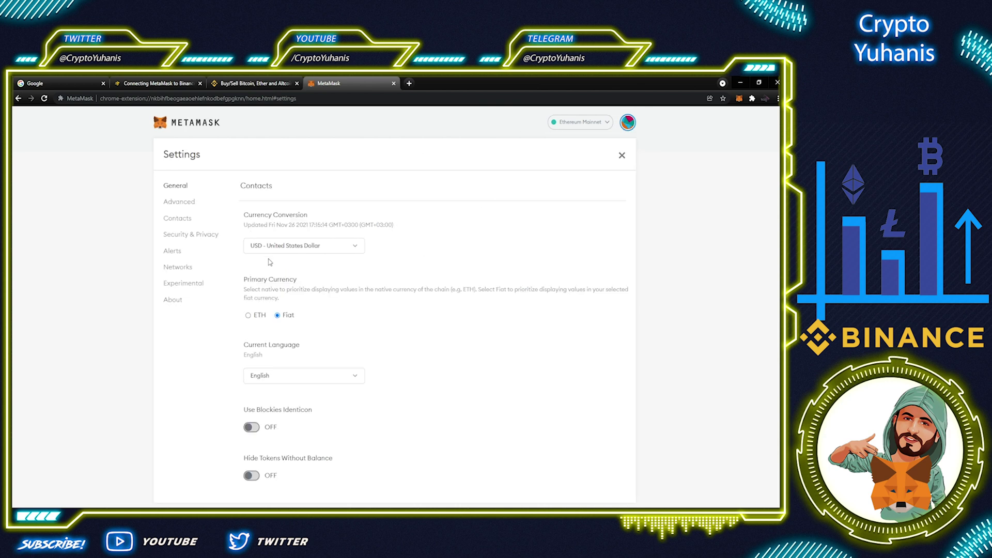
pyautogui.click(187, 269)
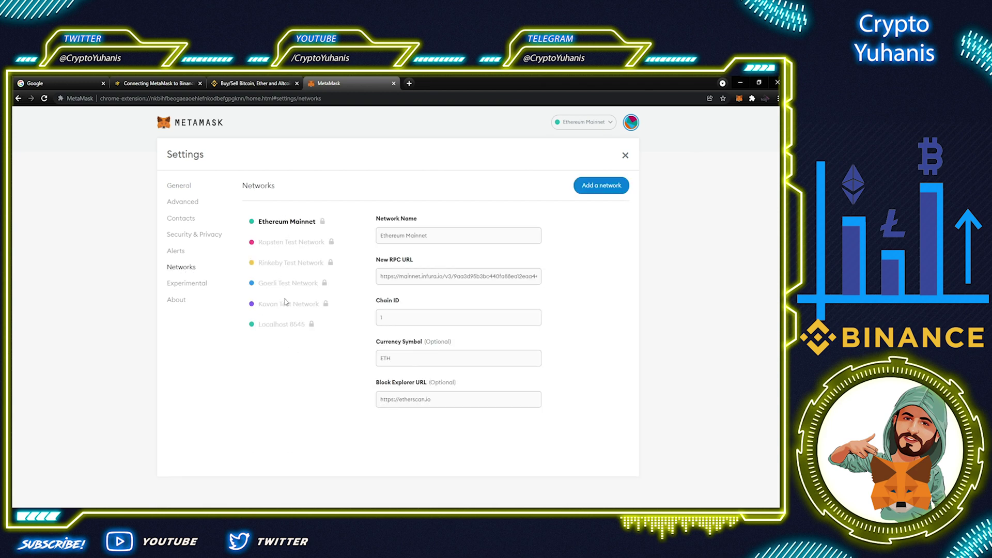
# Start a new network, then copy the name 'Smart Chain' from the article's Mainnet parameters
pyautogui.click(595, 186)
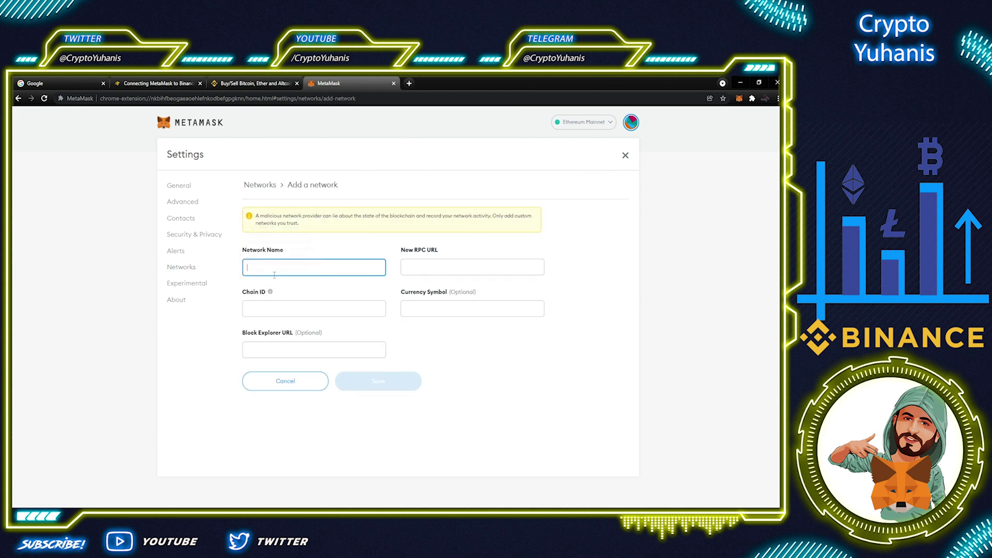
pyautogui.click(160, 84)
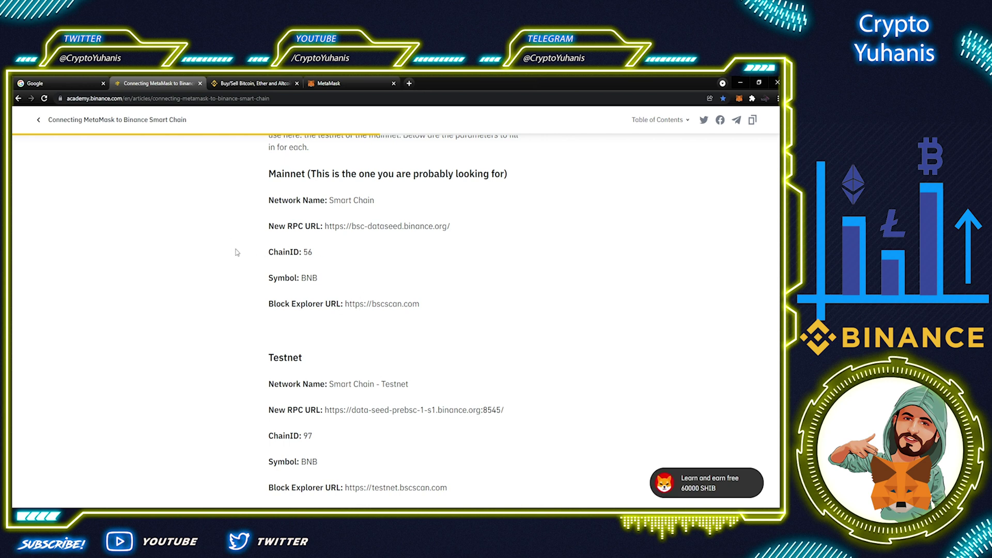
pyautogui.moveTo(267, 174); pyautogui.dragTo(305, 174)
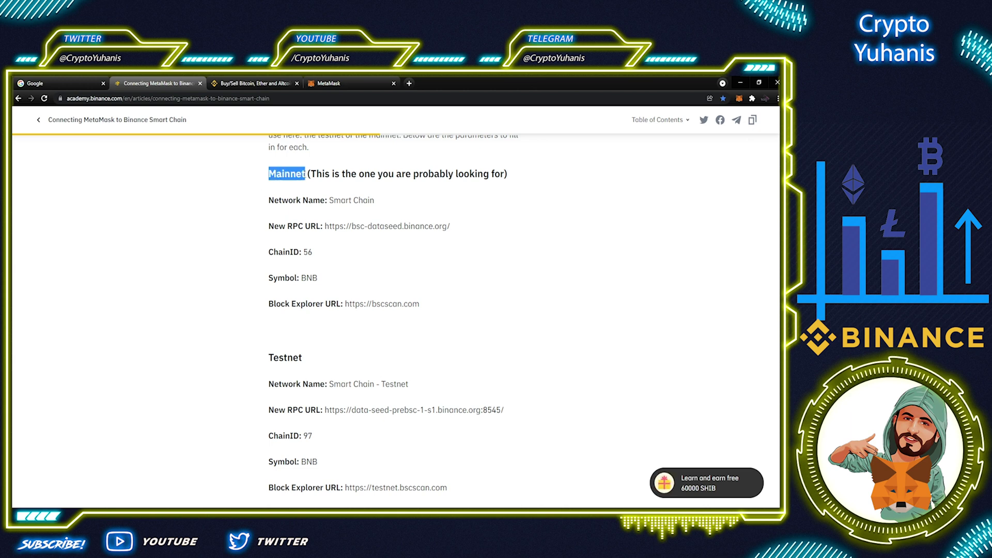
pyautogui.moveTo(267, 357); pyautogui.dragTo(302, 358)
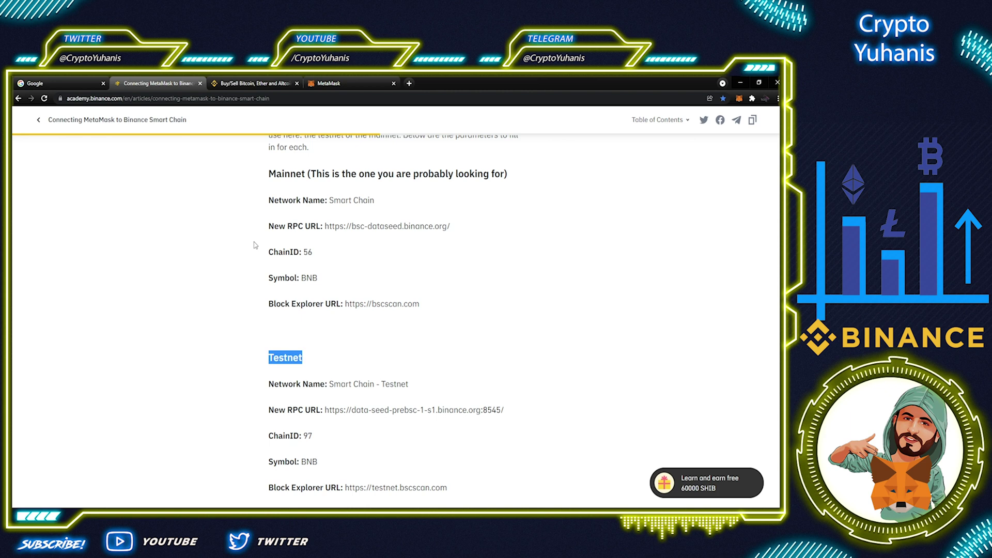
pyautogui.moveTo(268, 174); pyautogui.dragTo(303, 175)
pyautogui.click(281, 185)
pyautogui.moveTo(374, 201); pyautogui.dragTo(329, 201)
pyautogui.hotkey('ctrl', 'c')
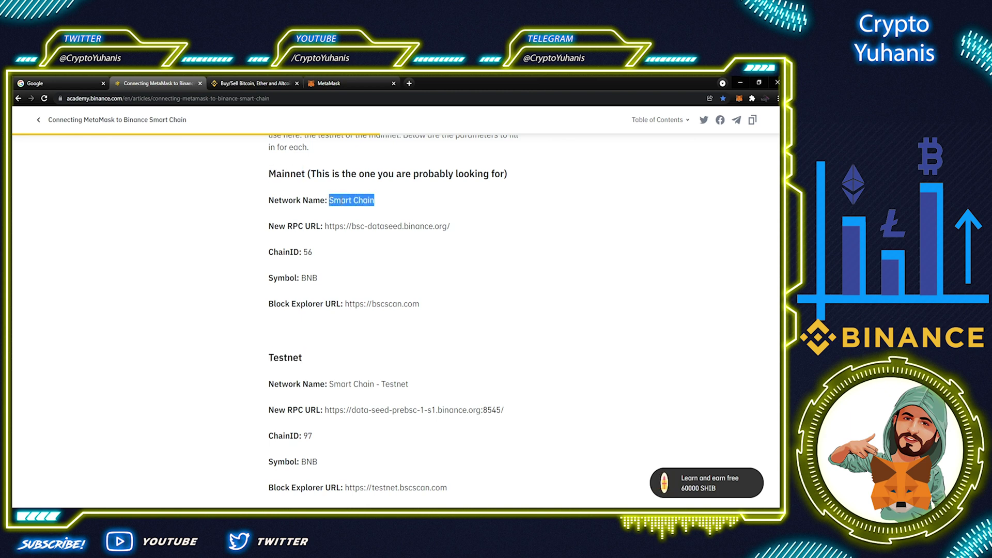
# Fill in the network name Smart Chain and the Mainnet RPC URL from the article
pyautogui.click(330, 83)
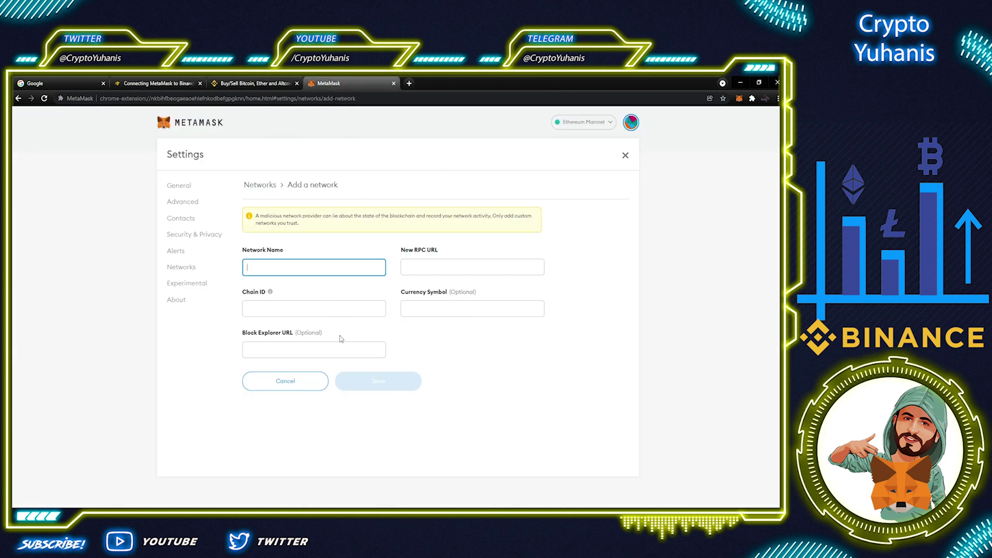
pyautogui.hotkey('ctrl', 'v')
pyautogui.click(178, 86)
pyautogui.moveTo(325, 227); pyautogui.dragTo(451, 226)
pyautogui.hotkey('ctrl', 'c')
pyautogui.click(341, 84)
pyautogui.click(424, 269)
pyautogui.hotkey('ctrl', 'v')
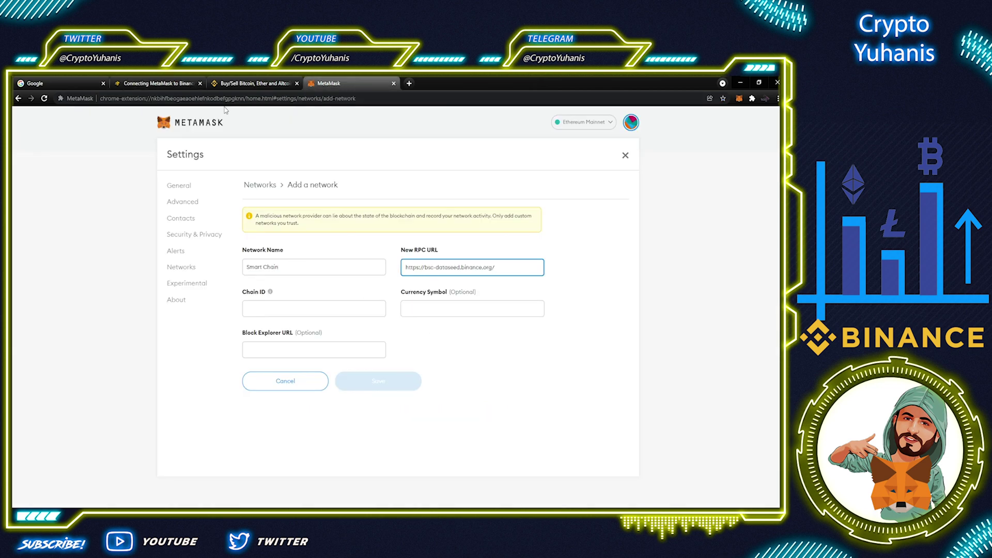
# Enter chain ID 56 and currency symbol BNB copied from the article
pyautogui.click(176, 84)
pyautogui.doubleClick(308, 252)
pyautogui.hotkey('ctrl', 'c')
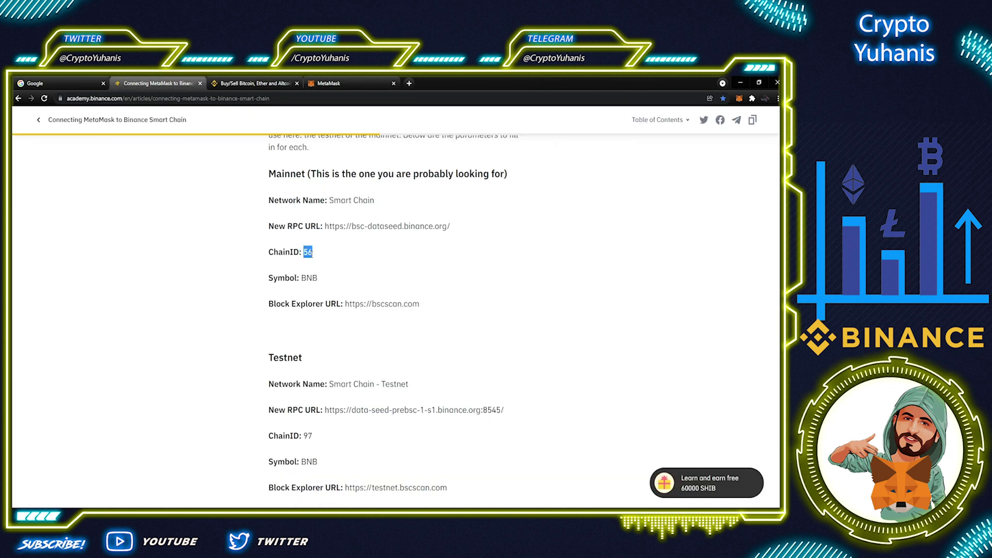
pyautogui.click(329, 86)
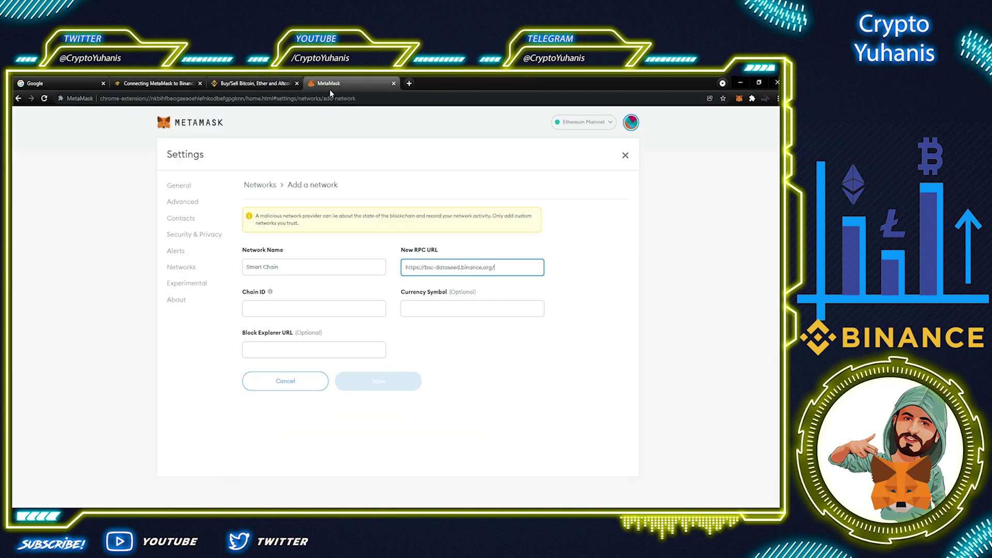
pyautogui.click(313, 310)
pyautogui.hotkey('ctrl', 'v')
pyautogui.click(155, 84)
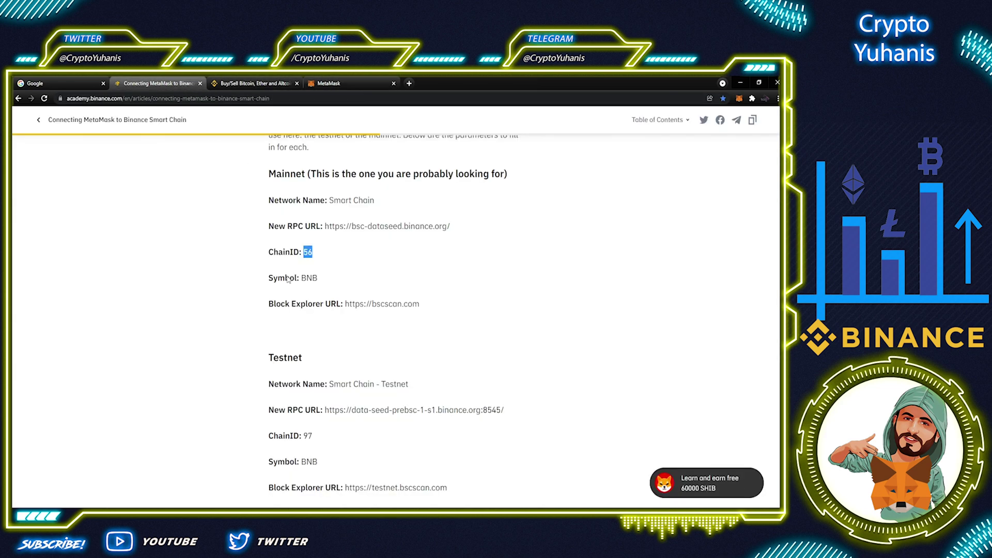
pyautogui.doubleClick(309, 278)
pyautogui.hotkey('ctrl', 'c')
pyautogui.click(329, 84)
pyautogui.click(413, 308)
pyautogui.hotkey('ctrl', 'v')
pyautogui.click(184, 85)
pyautogui.moveTo(345, 303); pyautogui.dragTo(419, 305)
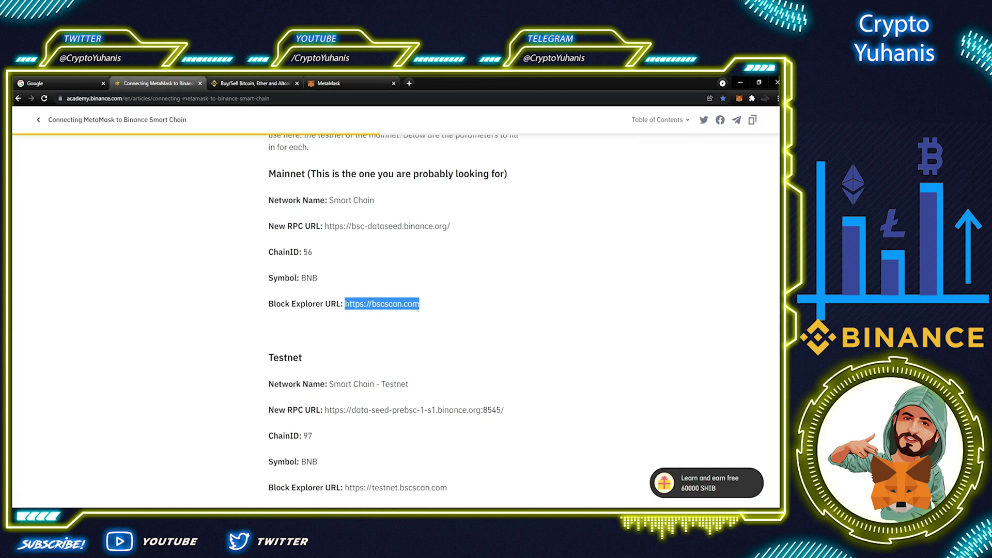
pyautogui.hotkey('ctrl', 'c')
pyautogui.click(329, 84)
pyautogui.click(313, 350)
pyautogui.hotkey('ctrl', 'v')
pyautogui.click(361, 384)
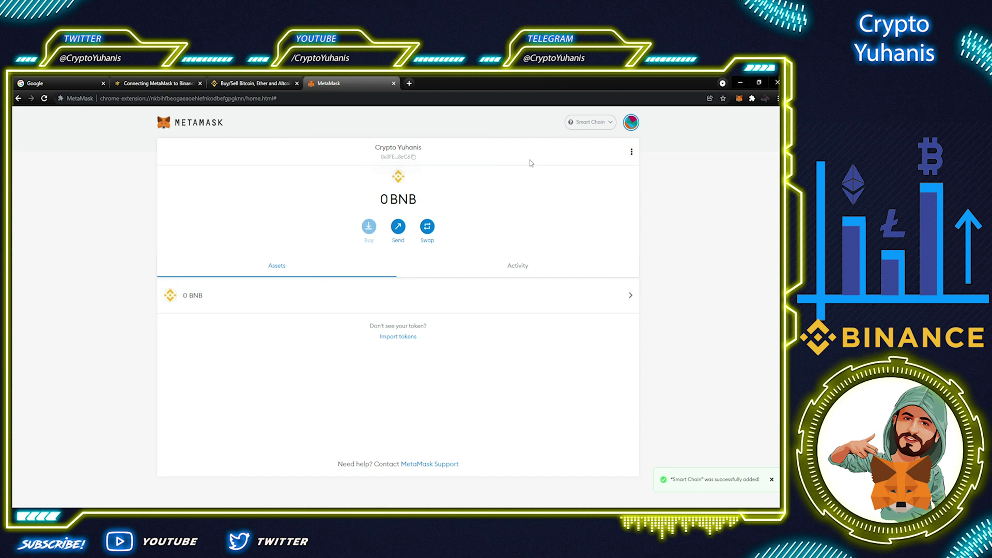
# Check the network list to confirm Smart Chain sits alongside Ethereum Mainnet
pyautogui.click(601, 123)
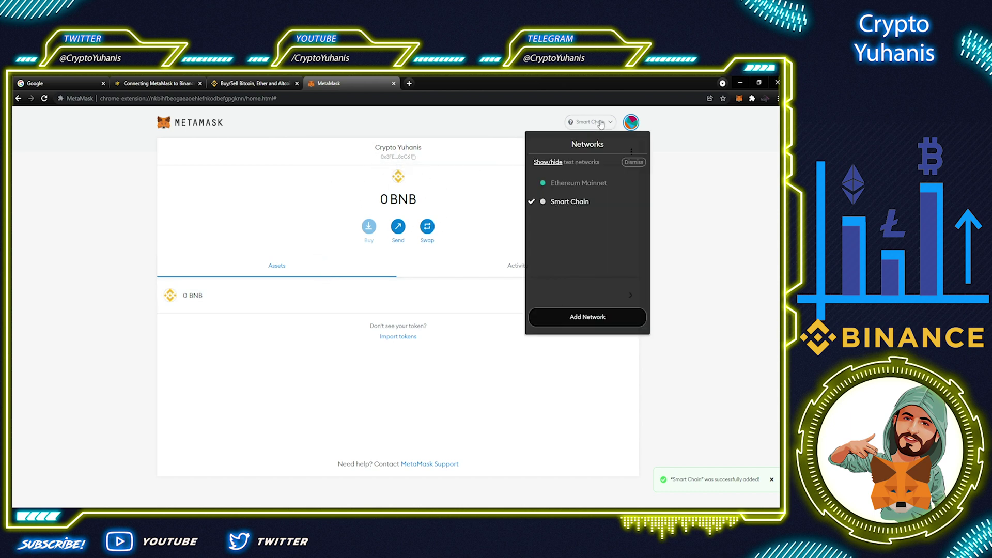
pyautogui.click(601, 124)
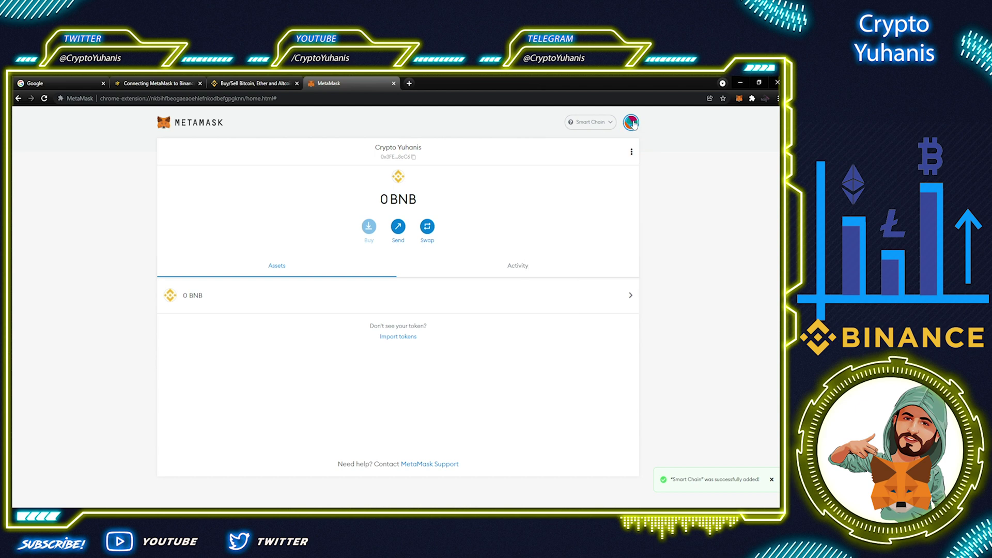
pyautogui.click(602, 123)
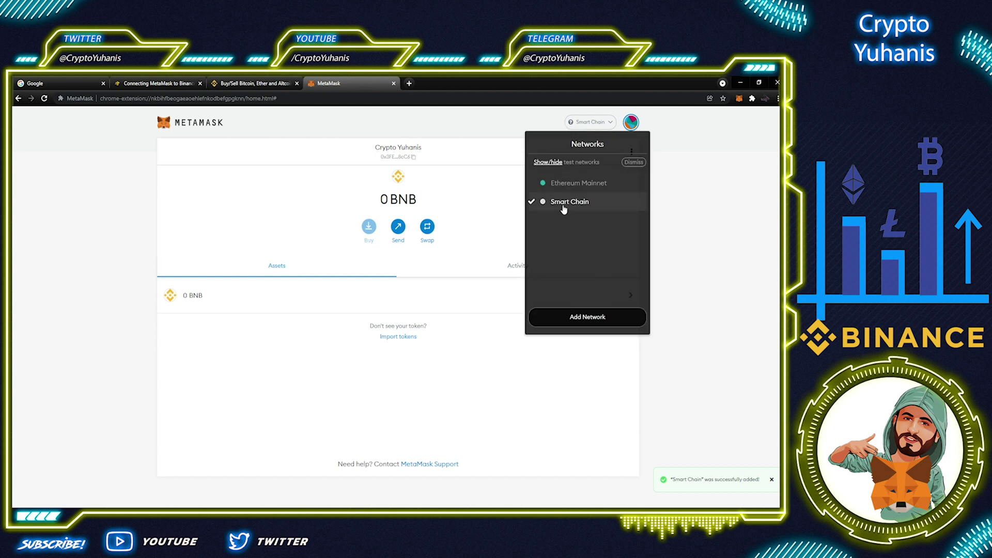
pyautogui.click(596, 126)
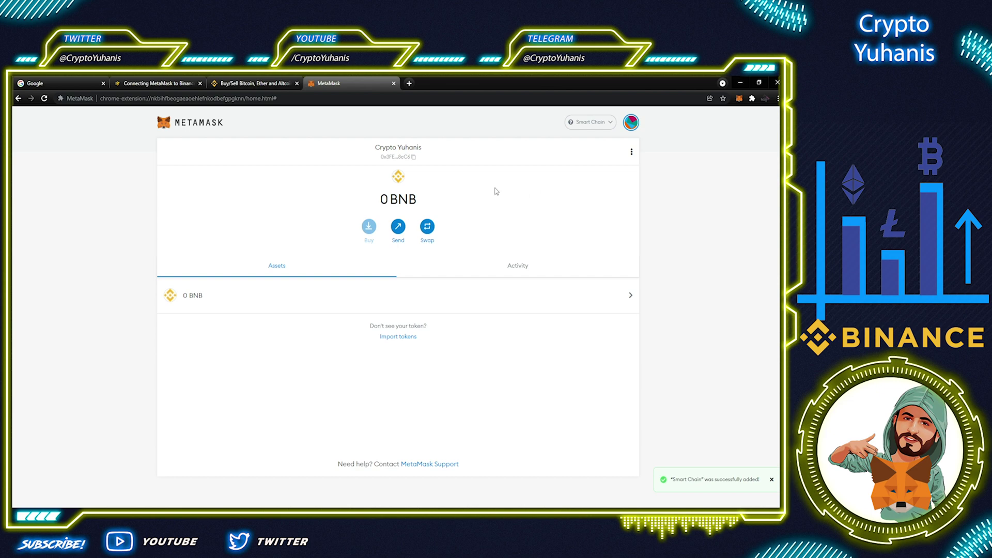
# On Binance, open the Fiat and Spot wallet and note BNB's zero total
pyautogui.click(241, 85)
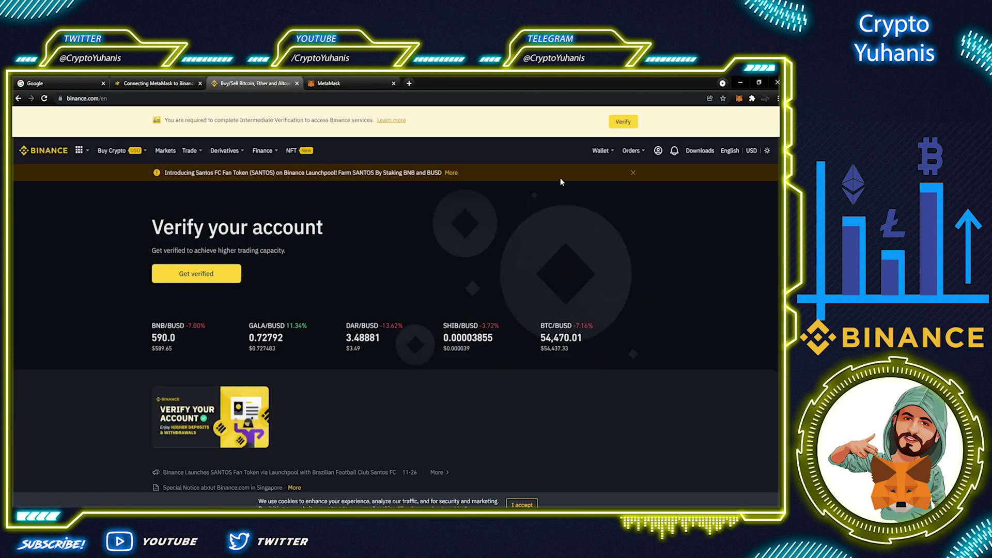
pyautogui.moveTo(601, 150)
pyautogui.click(613, 205)
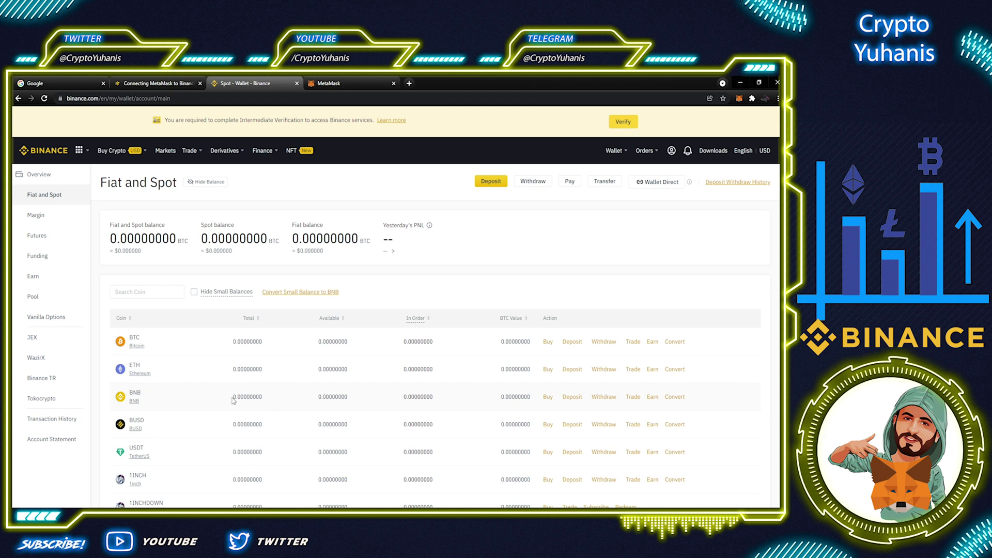
pyautogui.moveTo(233, 399); pyautogui.dragTo(260, 400)
# Start a crypto withdrawal with BNB selected as the coin
pyautogui.click(532, 183)
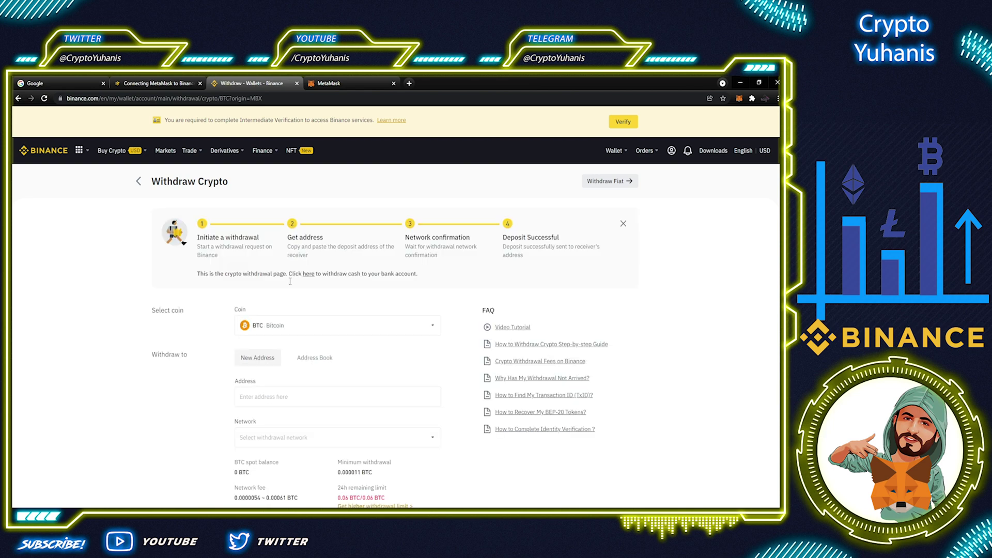
pyautogui.click(299, 329)
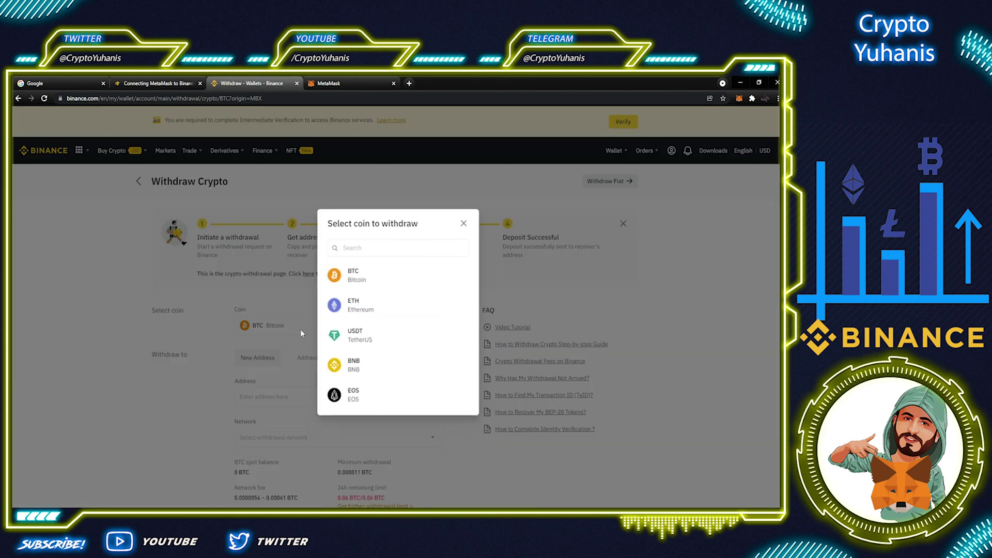
pyautogui.click(354, 369)
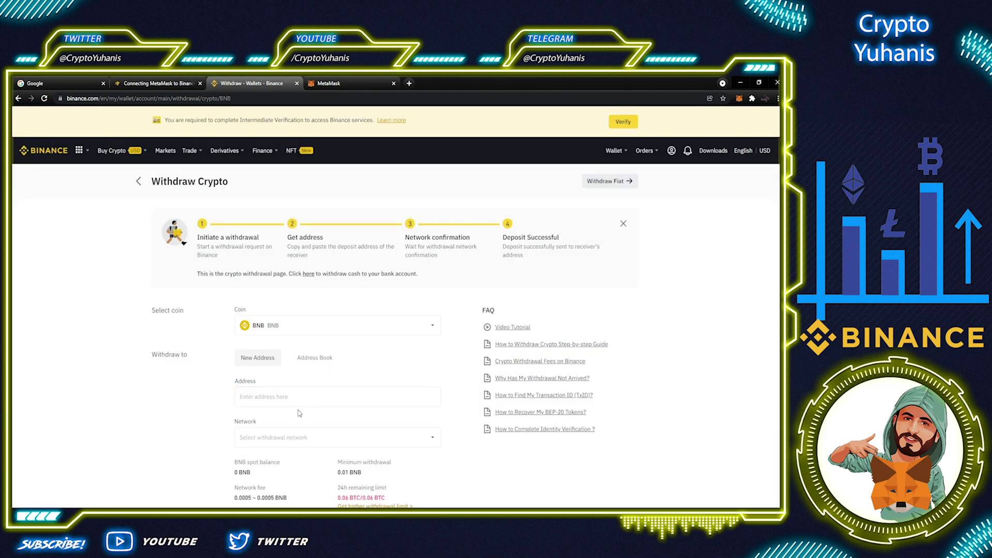
# Copy the MetaMask wallet address and paste it as Binance's withdrawal destination address
pyautogui.click(342, 86)
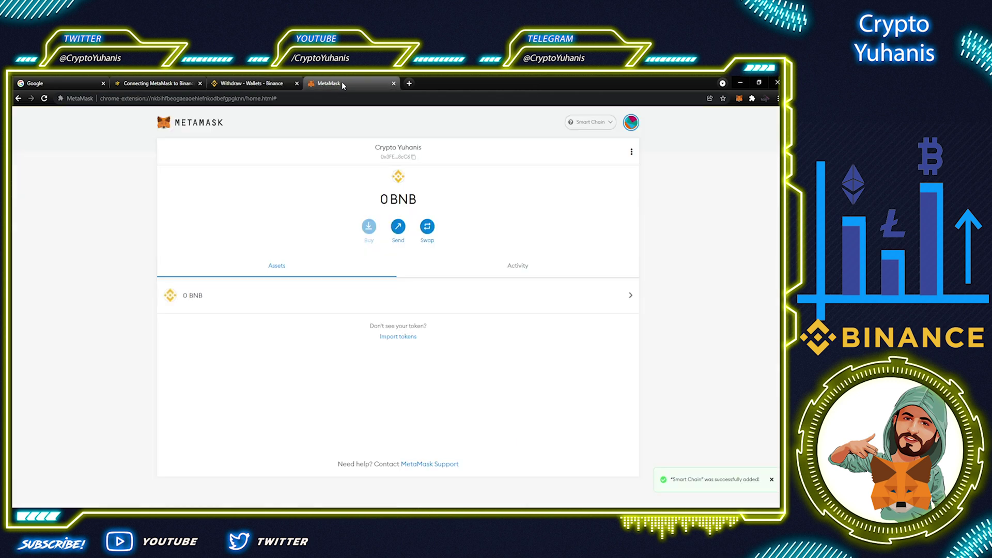
pyautogui.click(399, 152)
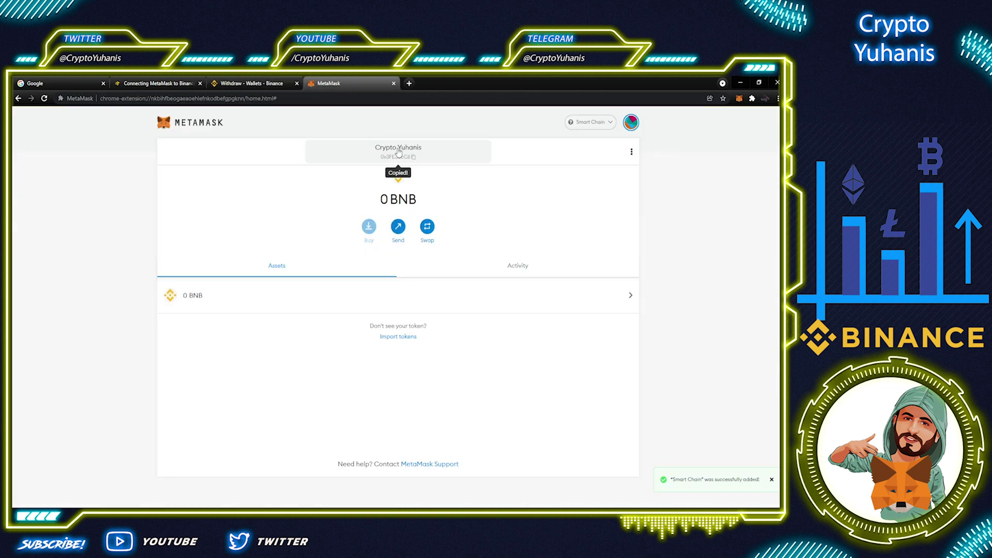
pyautogui.click(253, 83)
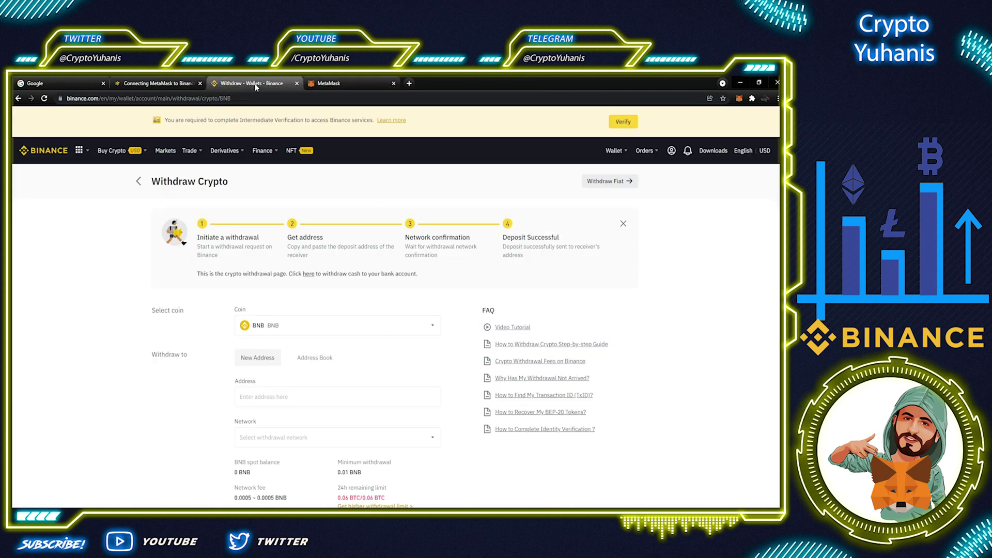
pyautogui.moveTo(262, 151)
pyautogui.click(269, 391)
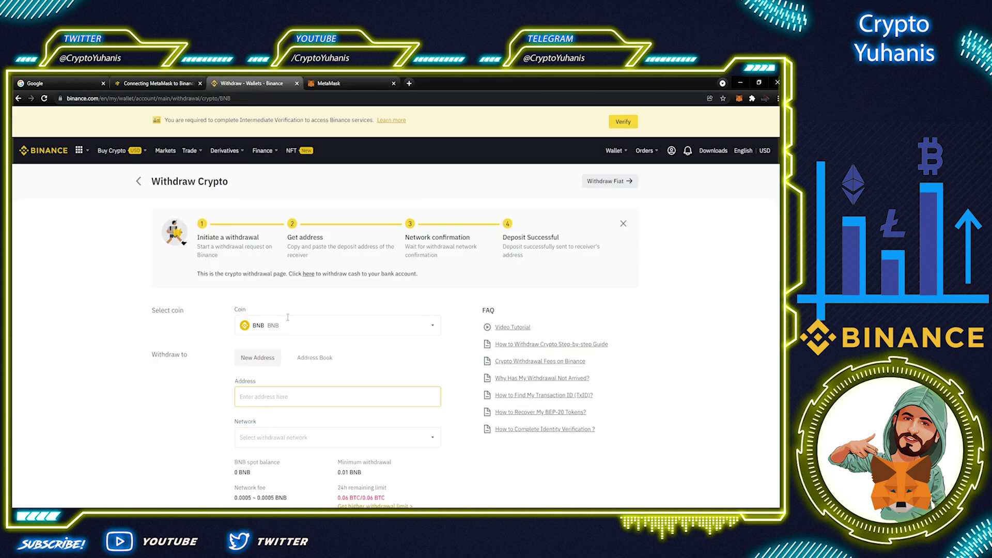
pyautogui.hotkey('ctrl', 'v')
pyautogui.scroll(-2, 362, 393)
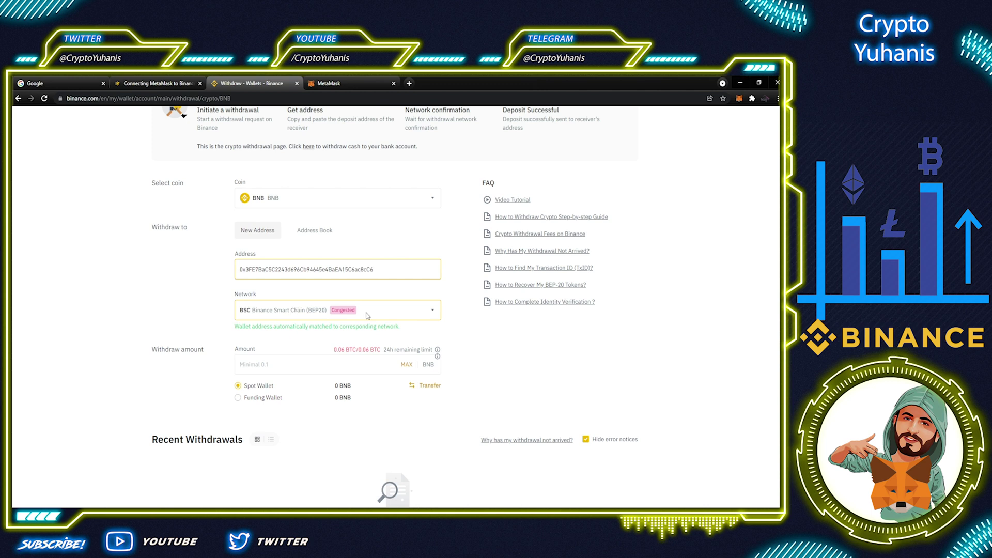
# Review the withdrawal network options, keep BSC (BEP20), and bring MetaMask to the front
pyautogui.click(433, 312)
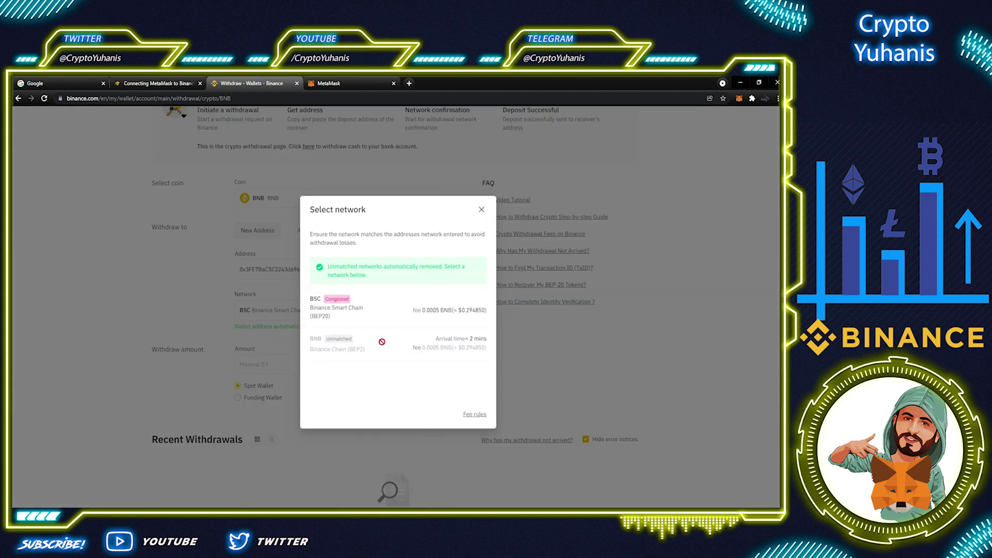
pyautogui.click(482, 209)
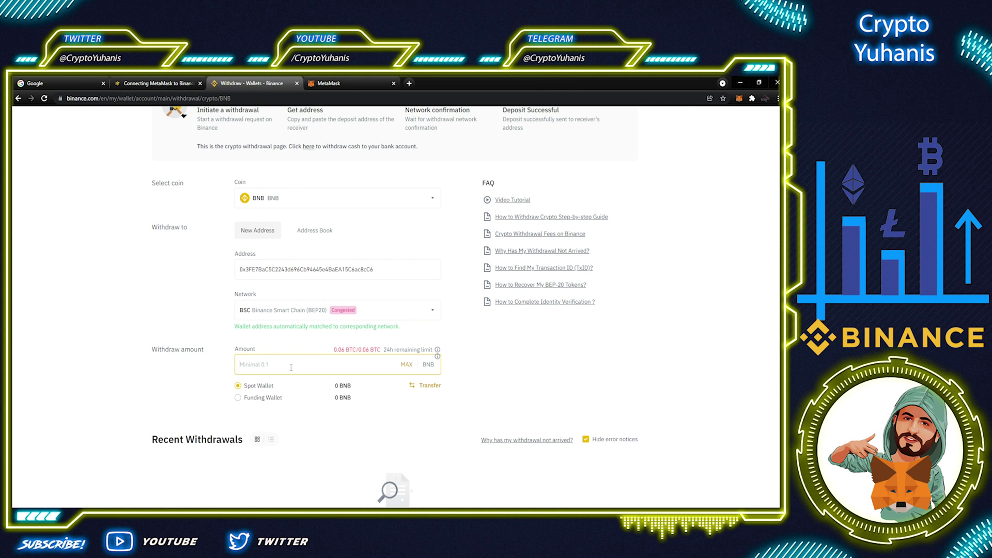
pyautogui.click(336, 85)
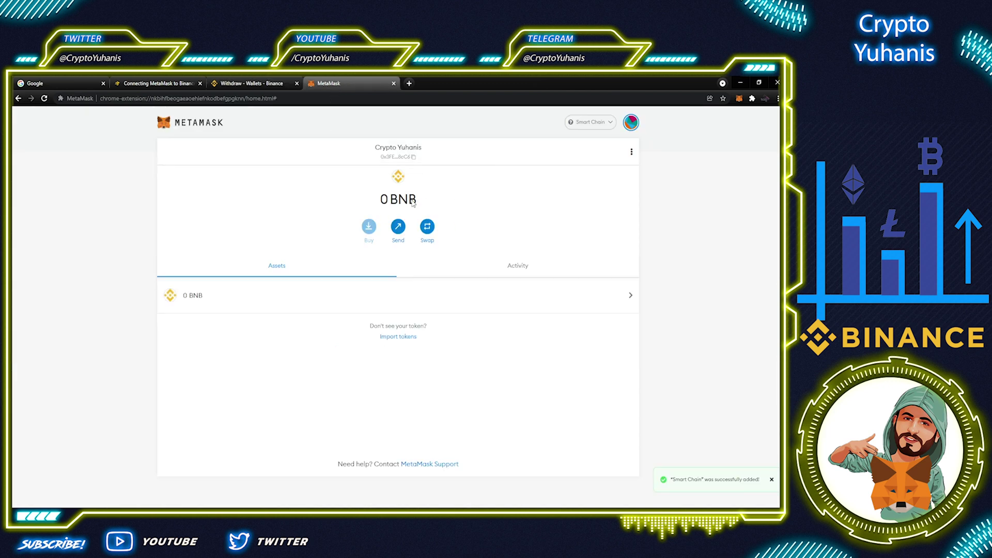
# Highlight the 0 BNB Smart Chain balance in MetaMask, then deselect it
pyautogui.moveTo(380, 195); pyautogui.dragTo(426, 206)
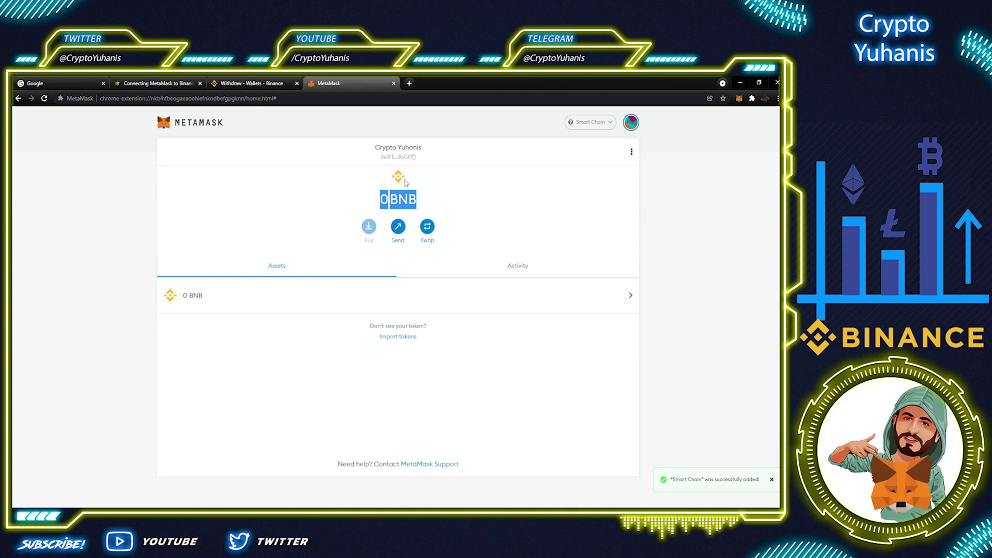
pyautogui.click(433, 181)
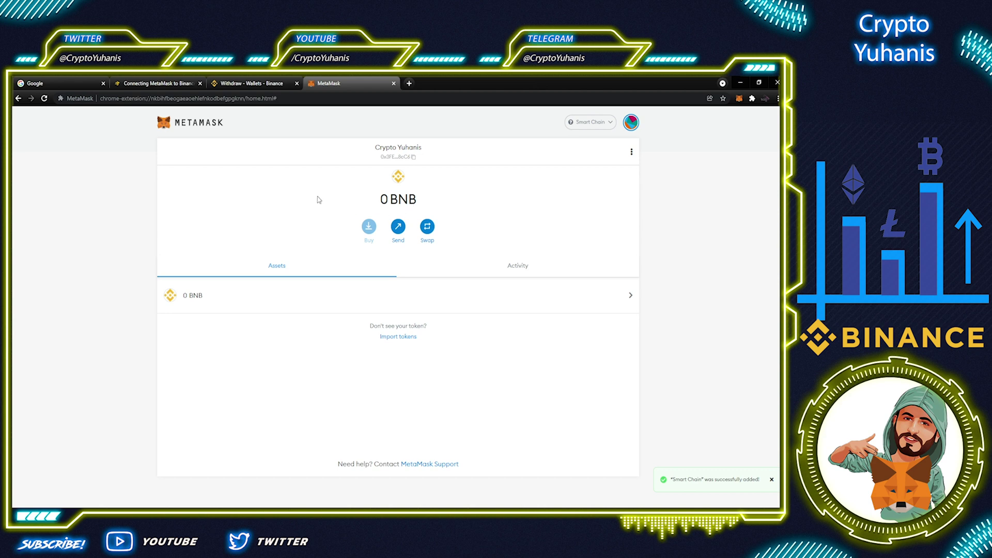
pyautogui.click(253, 84)
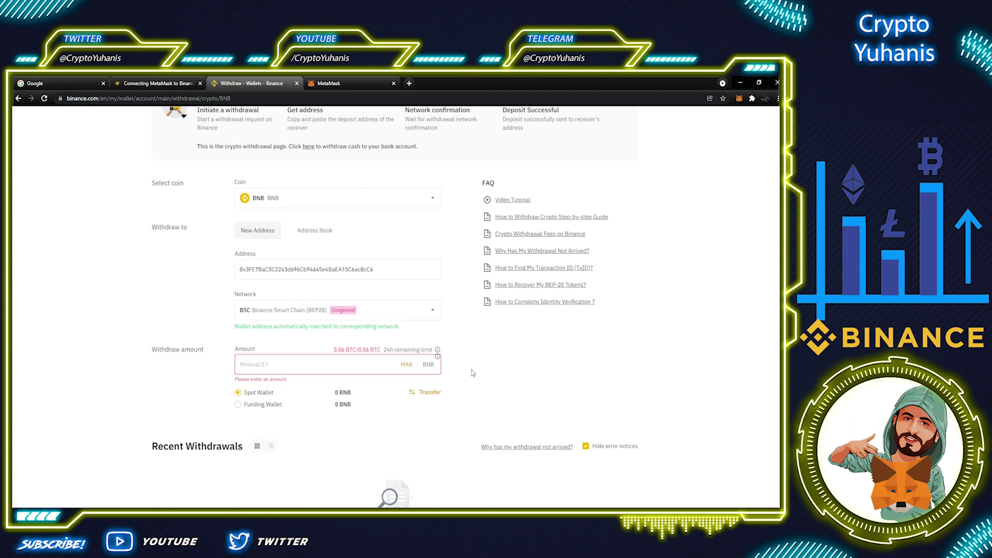
# In MetaMask, view the BNB asset details, then go back to the wallet overview
pyautogui.click(343, 84)
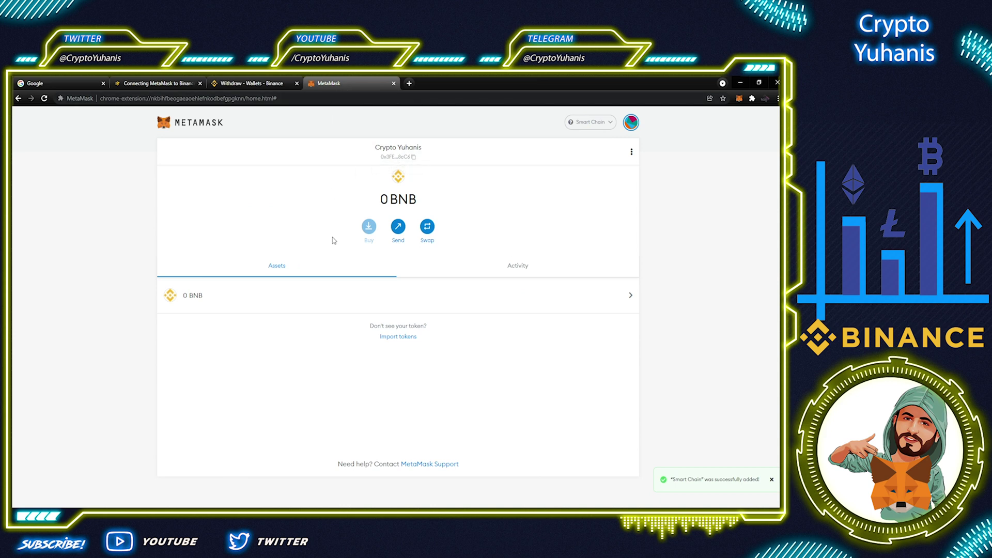
pyautogui.click(285, 306)
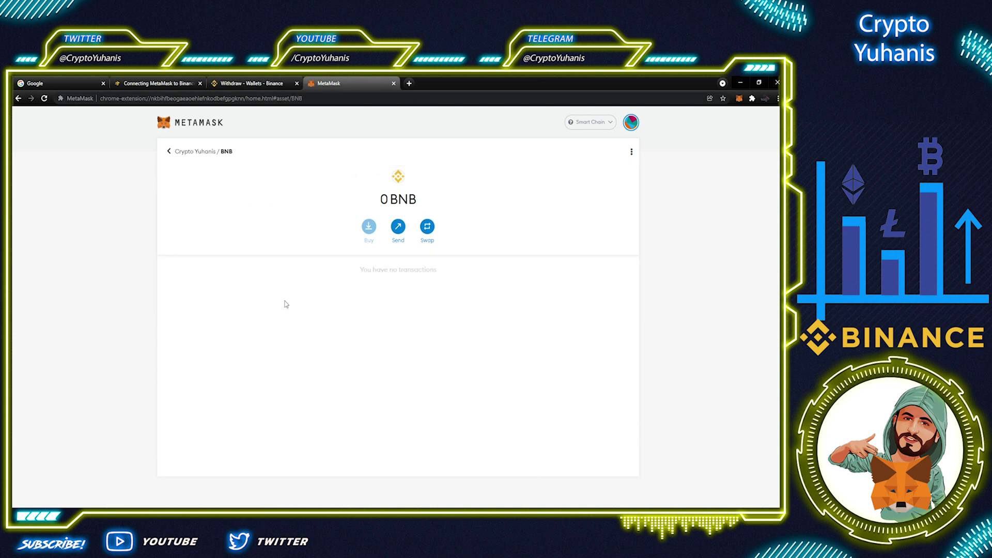
pyautogui.click(181, 155)
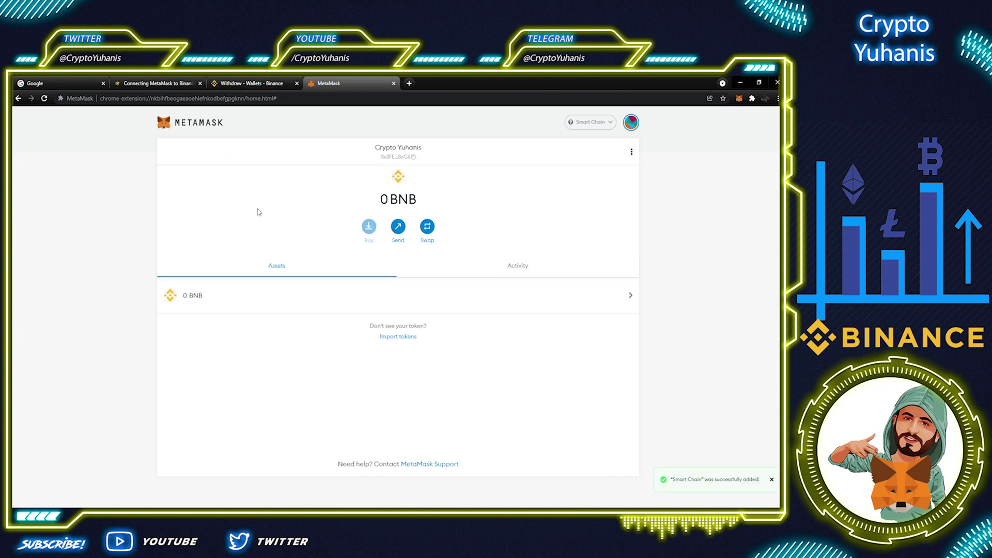